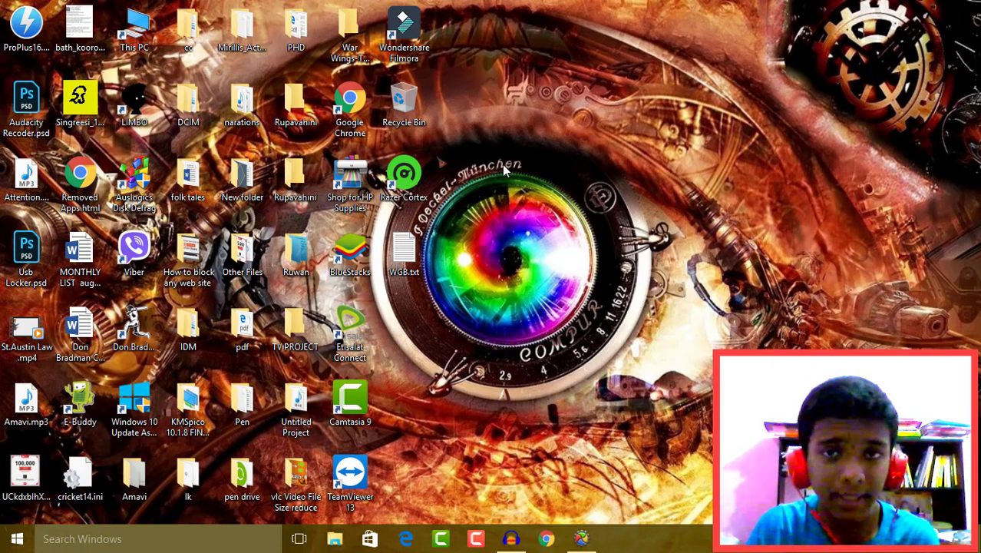
Step: Switch to DriverMax and try to scan the PC for driver updates
click(582, 538)
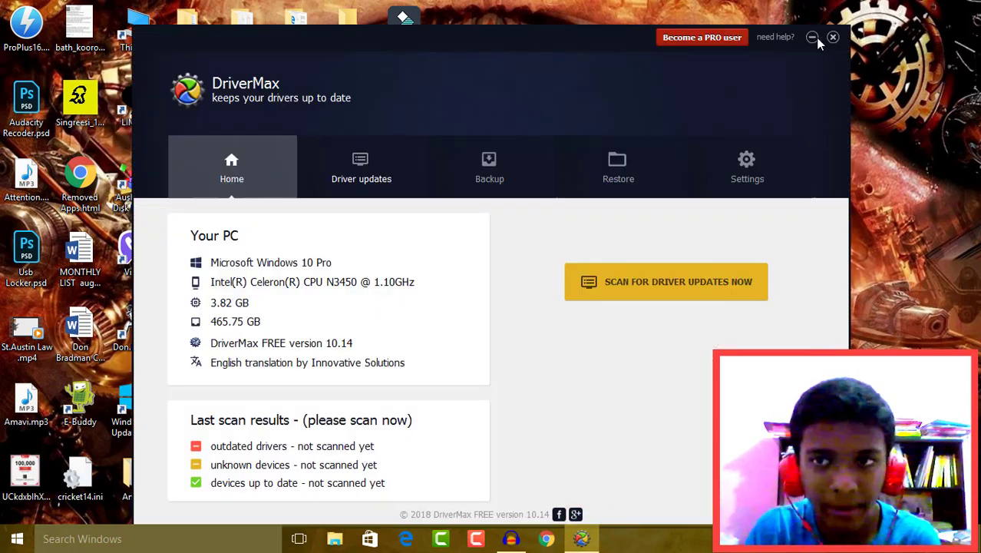
drag(584, 36, 611, 13)
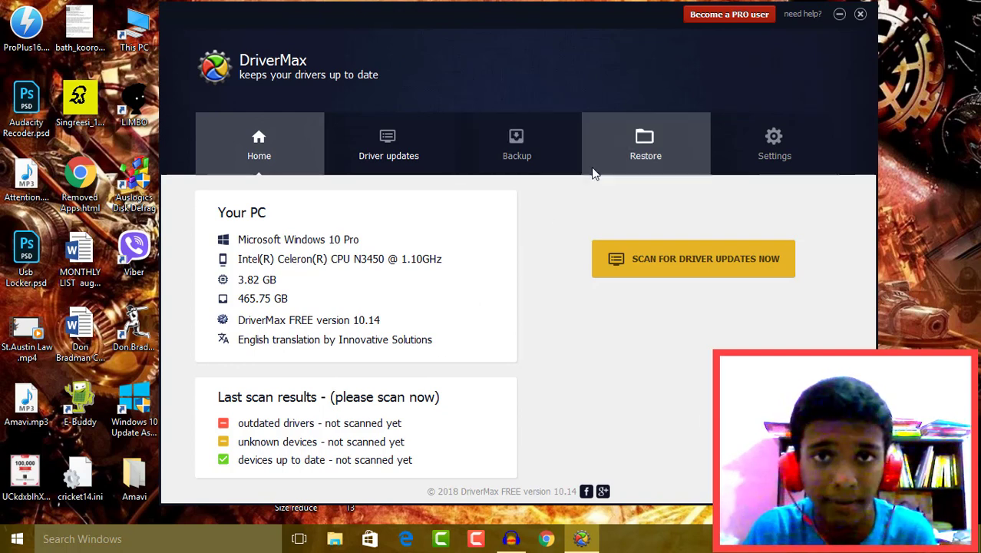
click(704, 261)
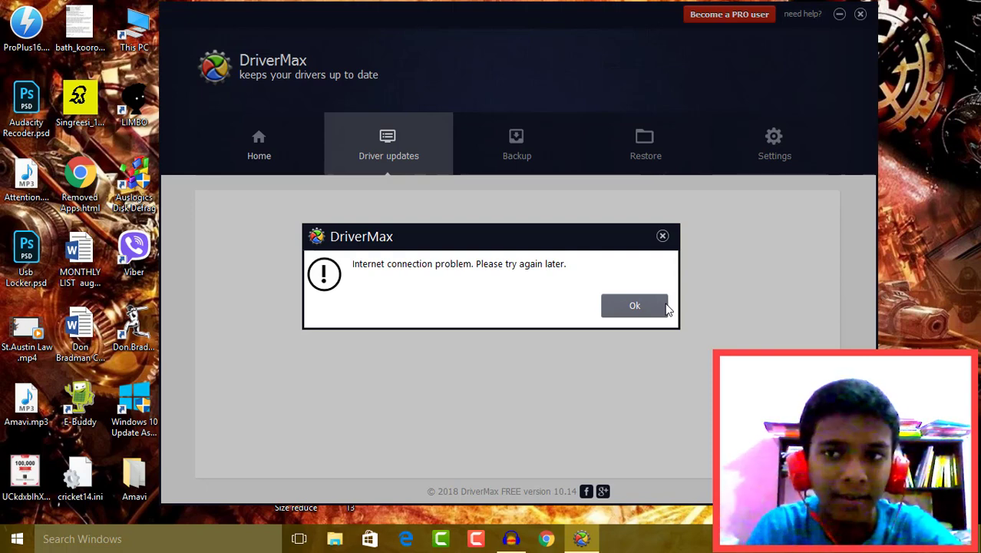
click(665, 305)
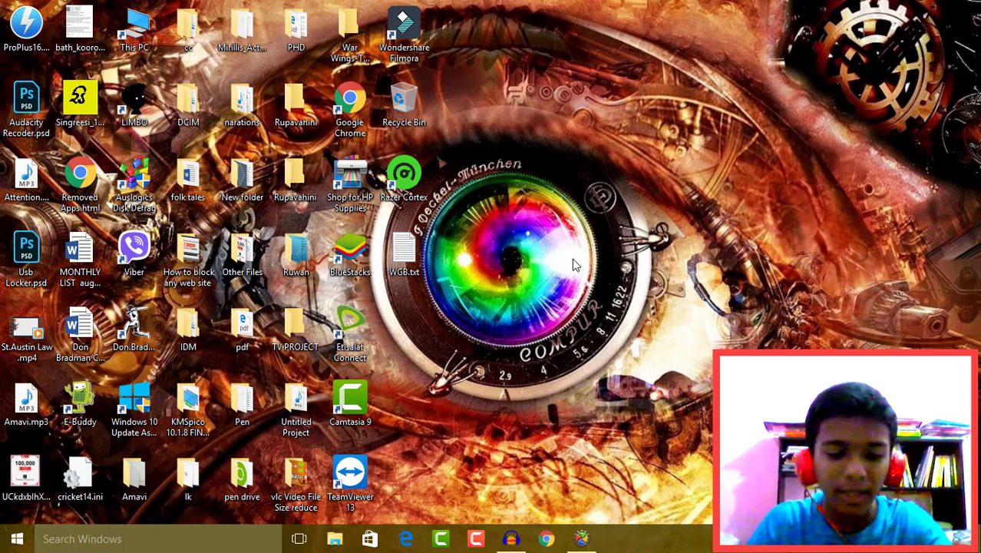
key(super+r)
text(temo)
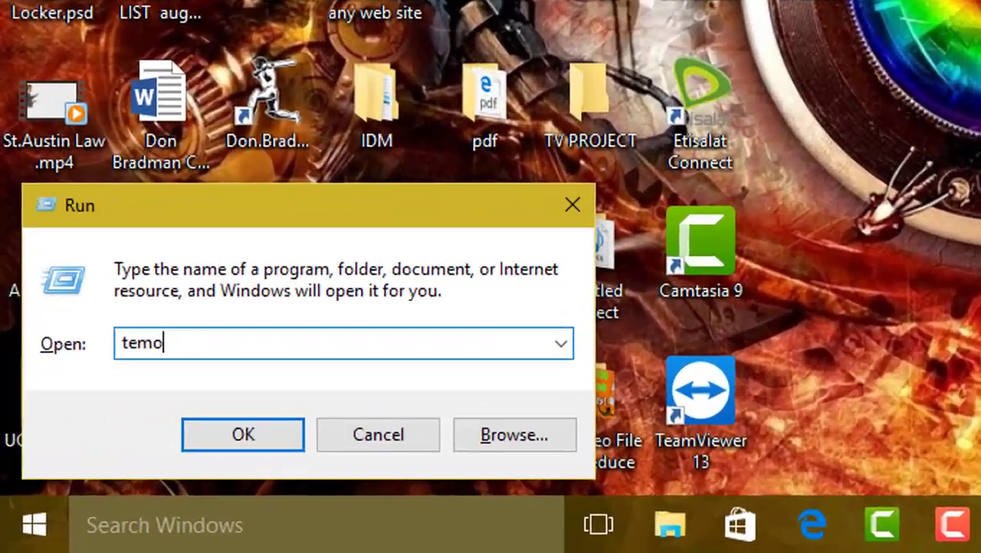
key(BackSpace)
text(p)
key(BackSpace)
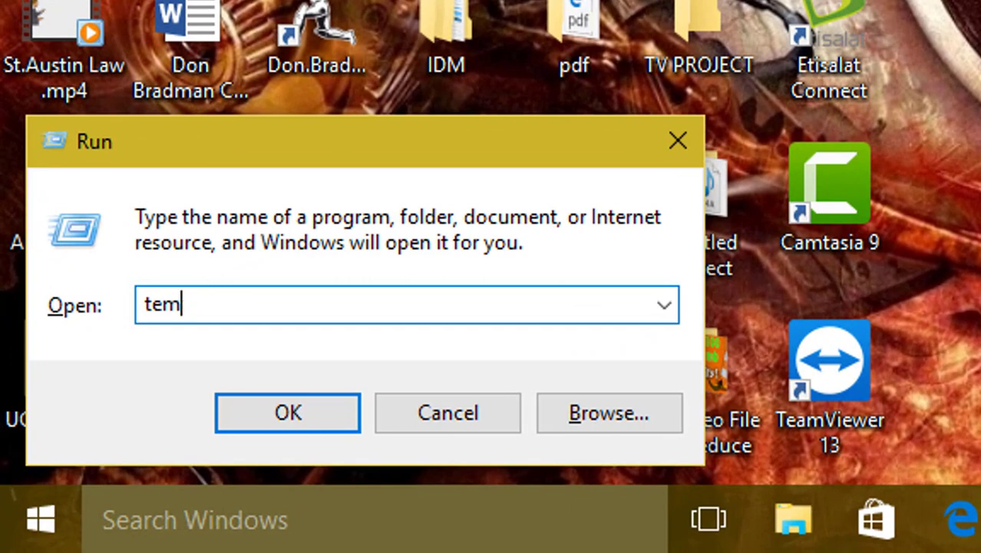
key(BackSpace)
key(BackSpace)
key(BackSpace)
text(prefetch)
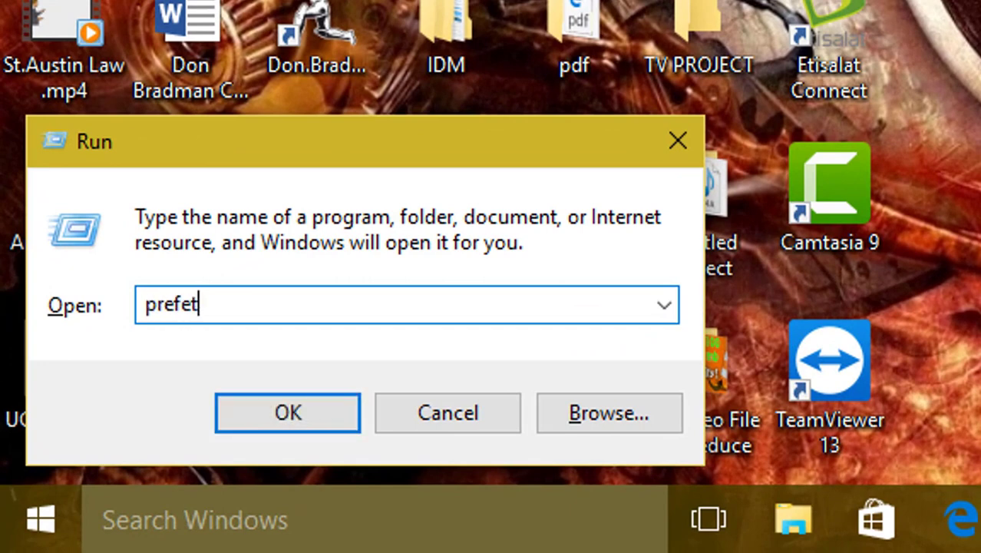
key(BackSpace)
key(BackSpace)
key(BackSpace)
key(BackSpace)
key(BackSpace)
key(BackSpace)
key(BackSpace)
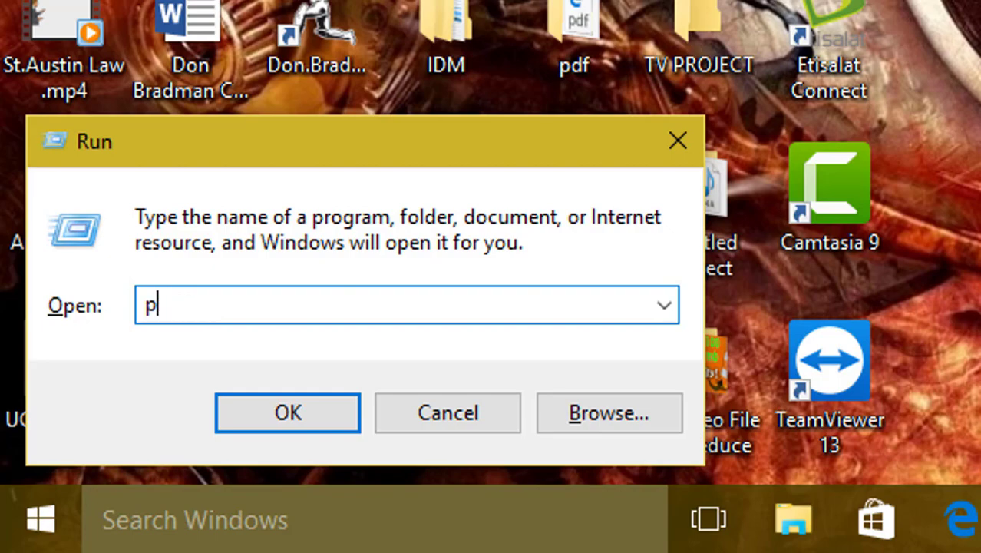
click(683, 141)
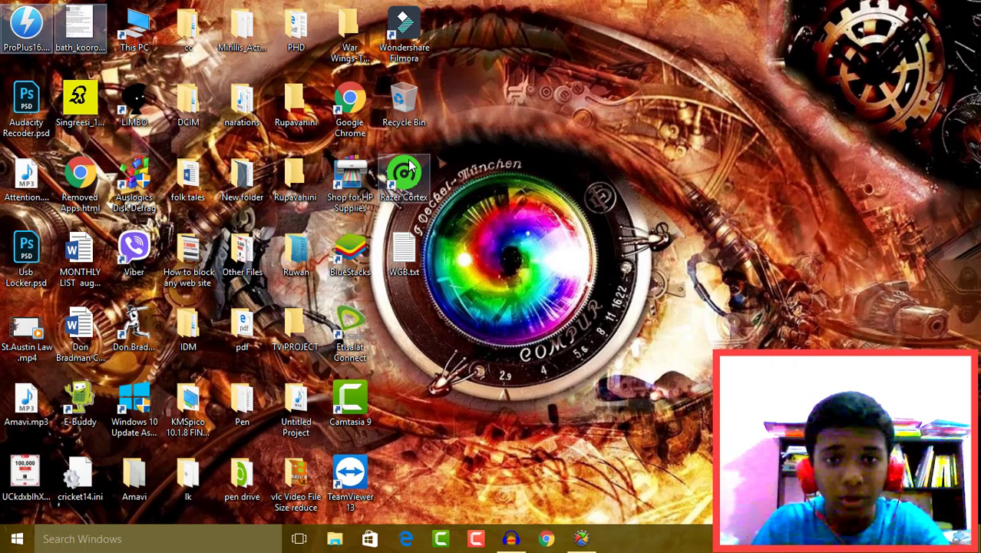
Step: Launch Razer Cortex and choose the LIMBO shortcut on the Desktop as a new game for the library
click(407, 169)
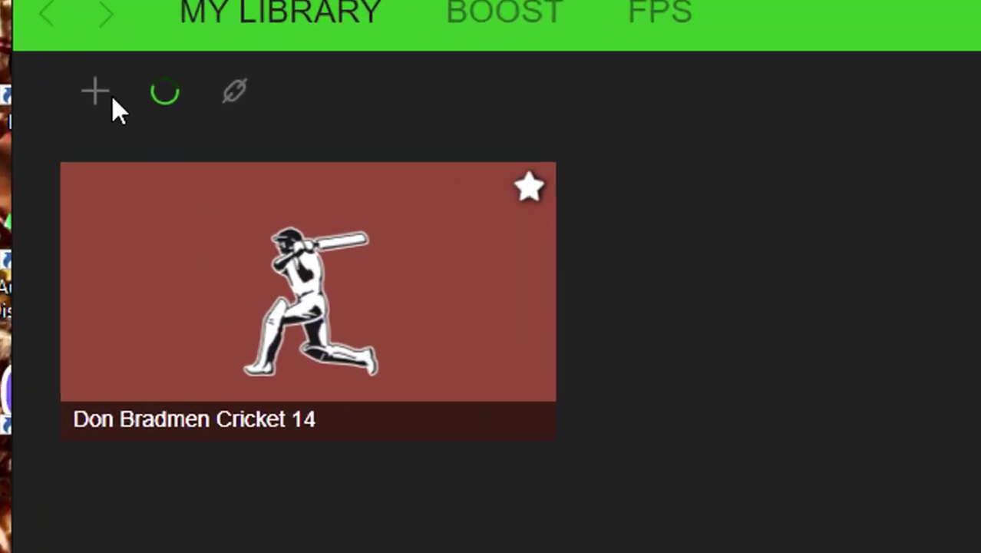
click(75, 87)
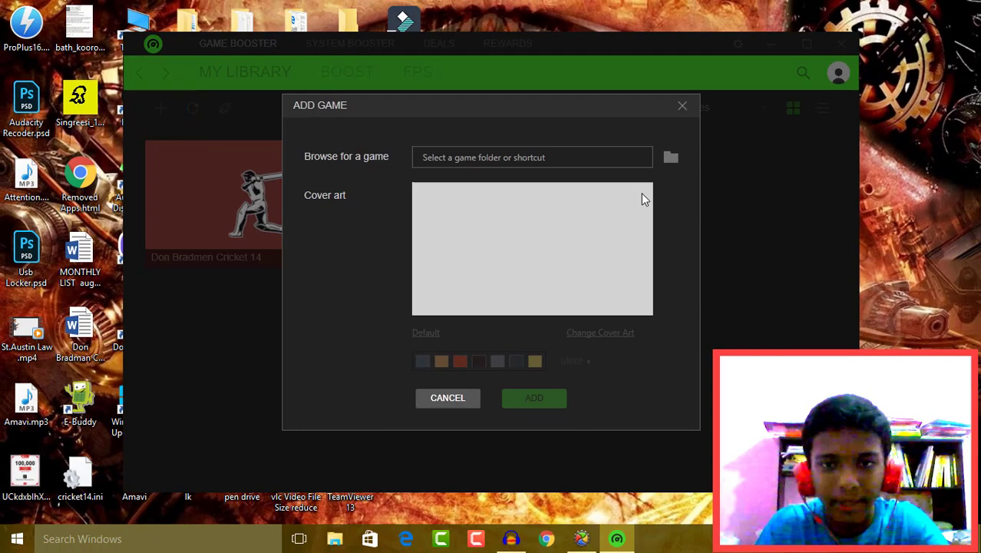
click(673, 158)
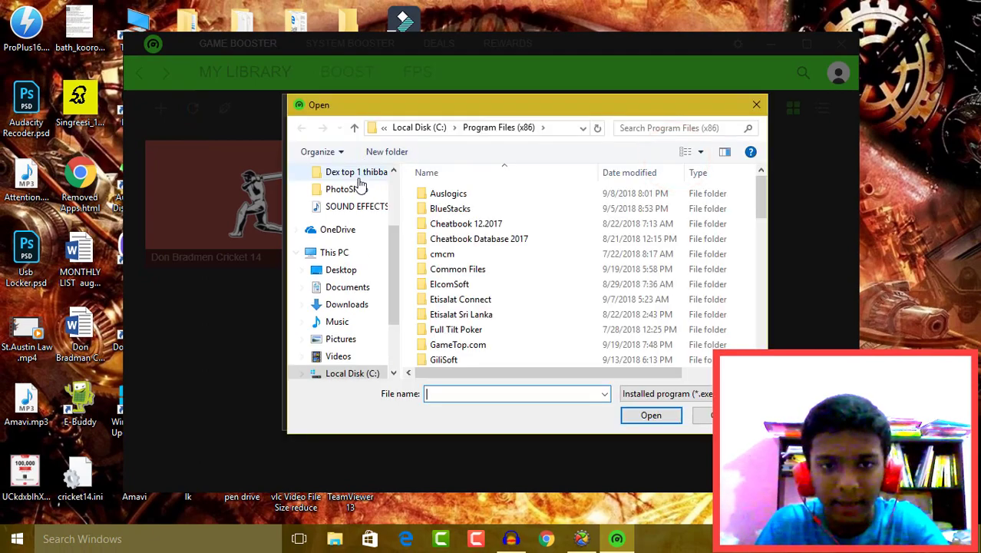
click(341, 269)
scroll(453, 245, down, 5)
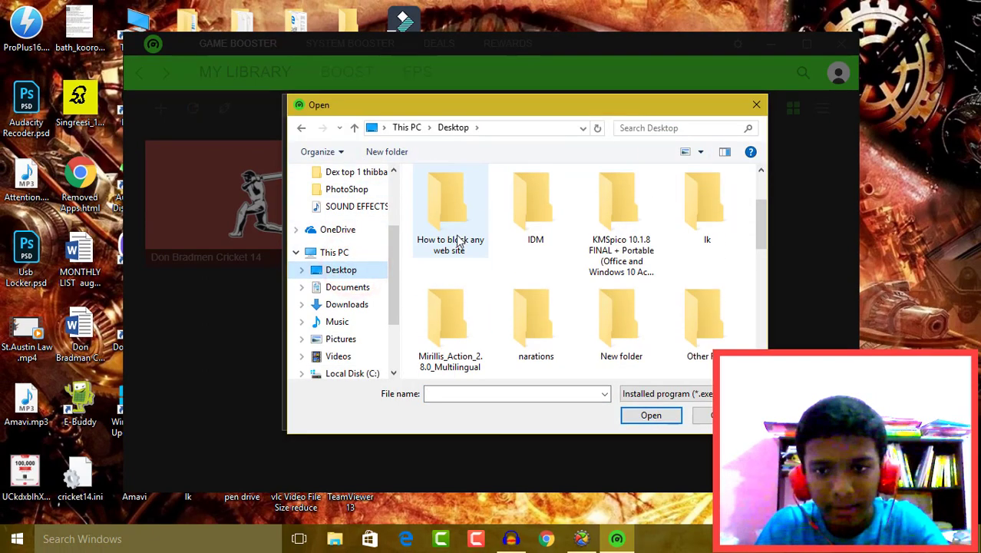
click(636, 226)
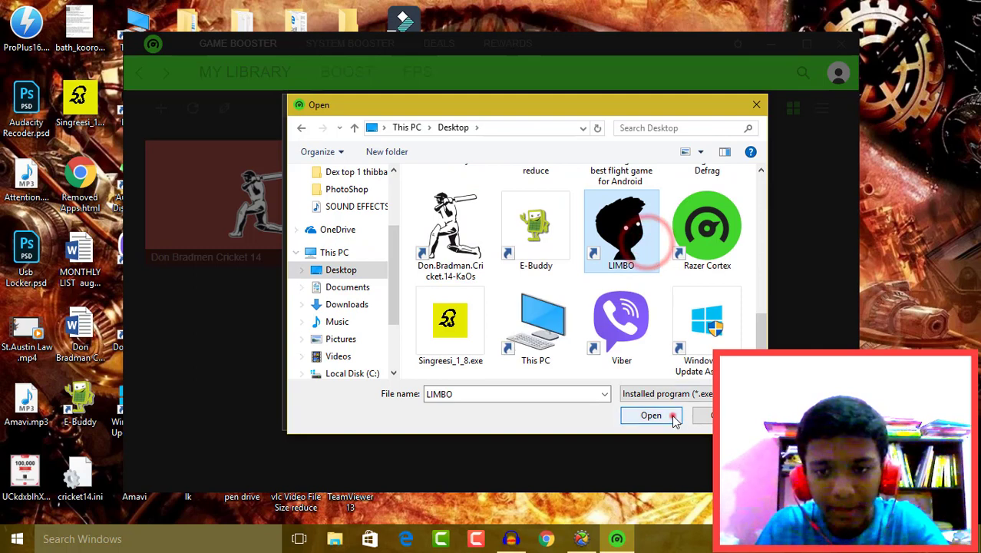
click(674, 418)
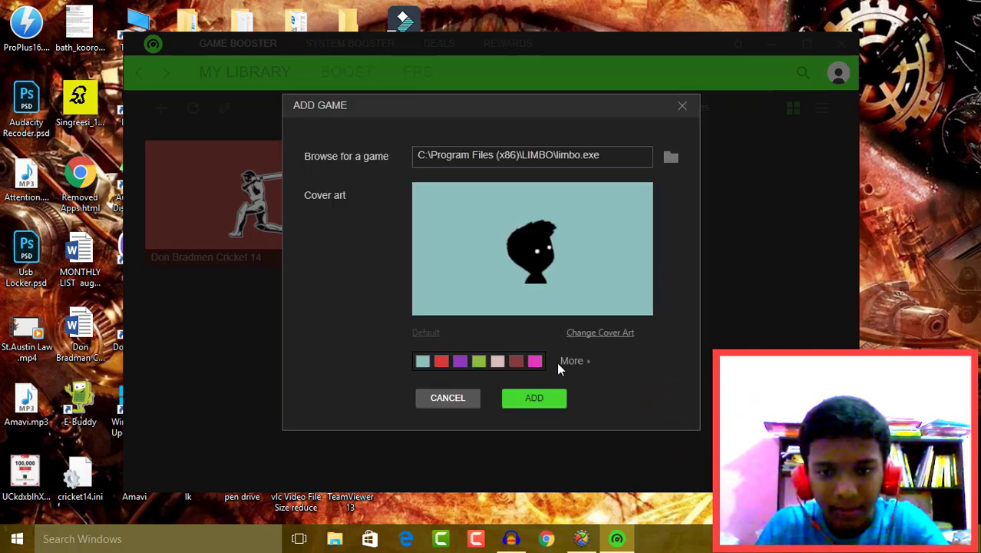
Step: Set the LIMBO cover art background color to black
click(561, 364)
click(423, 219)
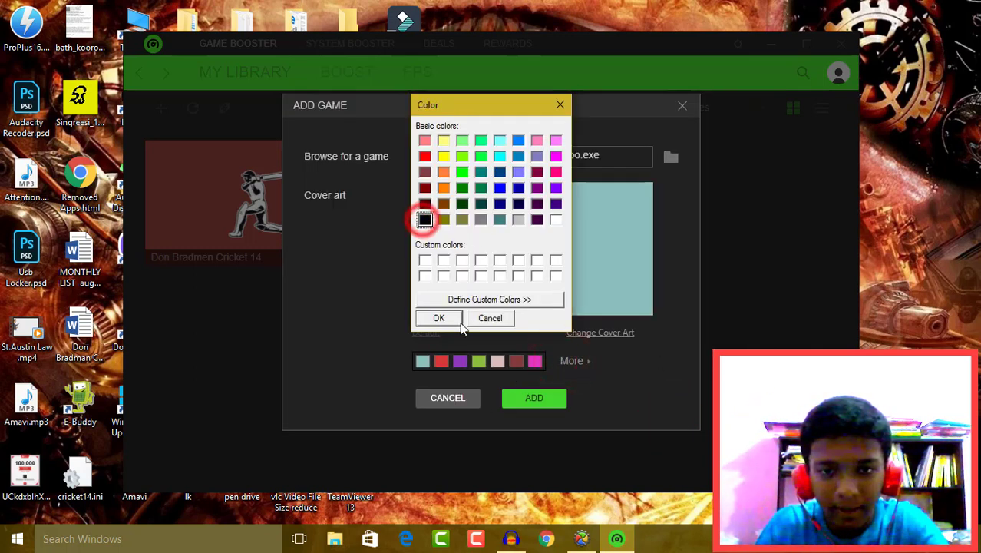
click(447, 321)
Step: Set the LIMBO cover art background to light gray and add the game to the library
click(574, 361)
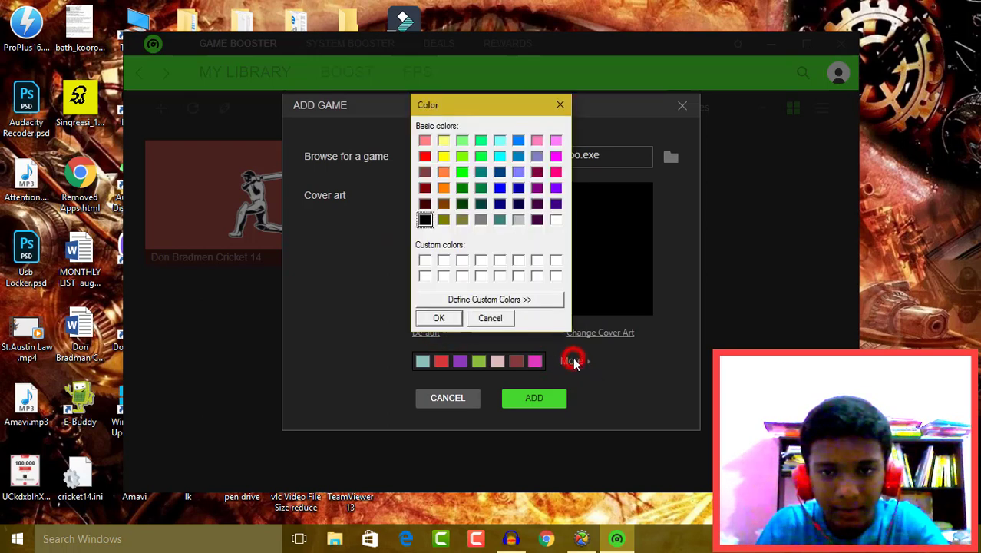
click(518, 220)
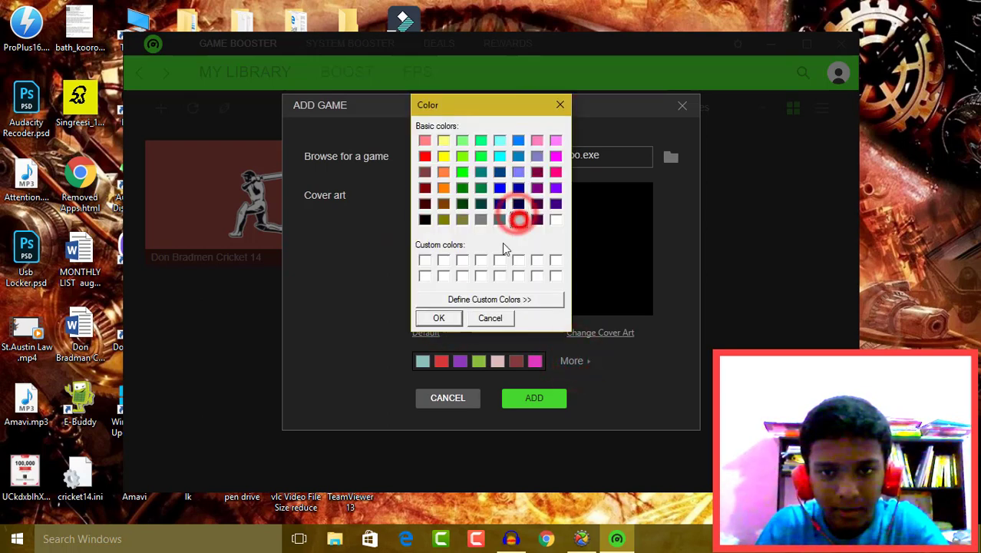
click(439, 318)
click(546, 404)
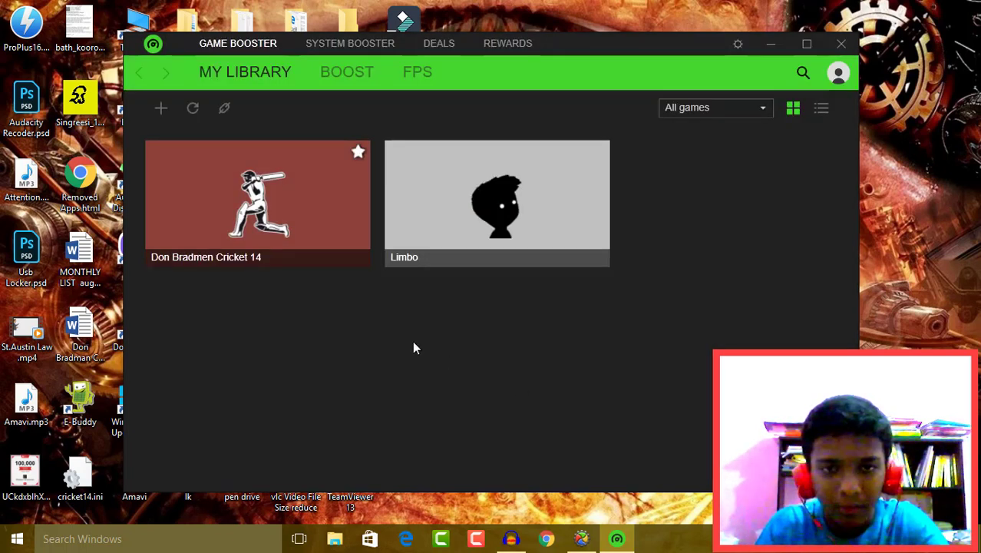
Step: Include the non-Windows services MobiGameUpdater and GlassWire in the items optimized during boost
mouse_move(472, 176)
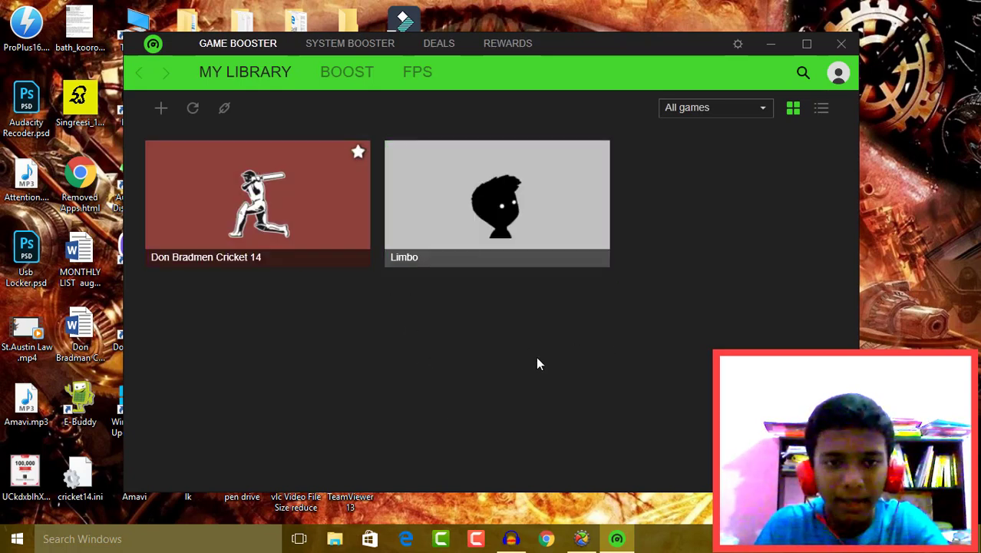
mouse_move(557, 239)
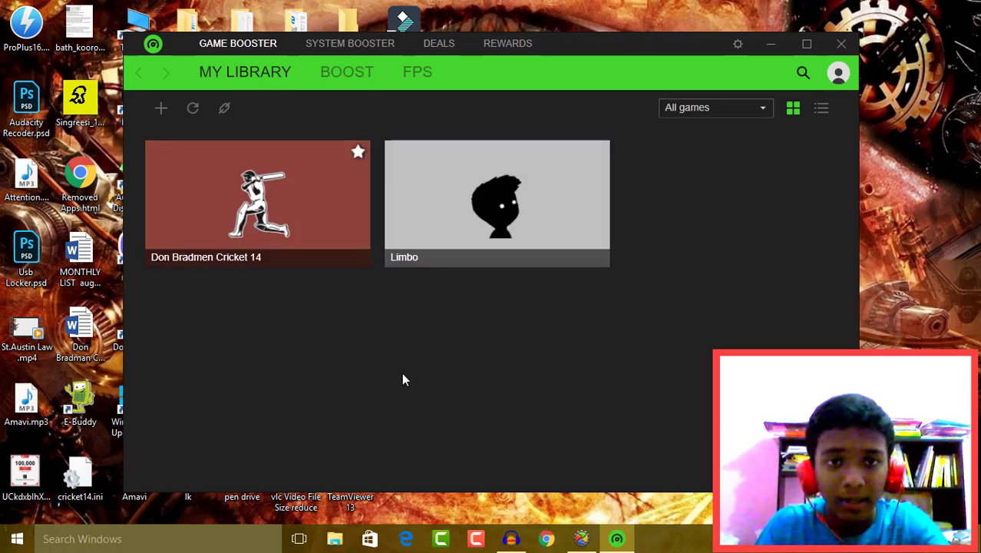
click(362, 81)
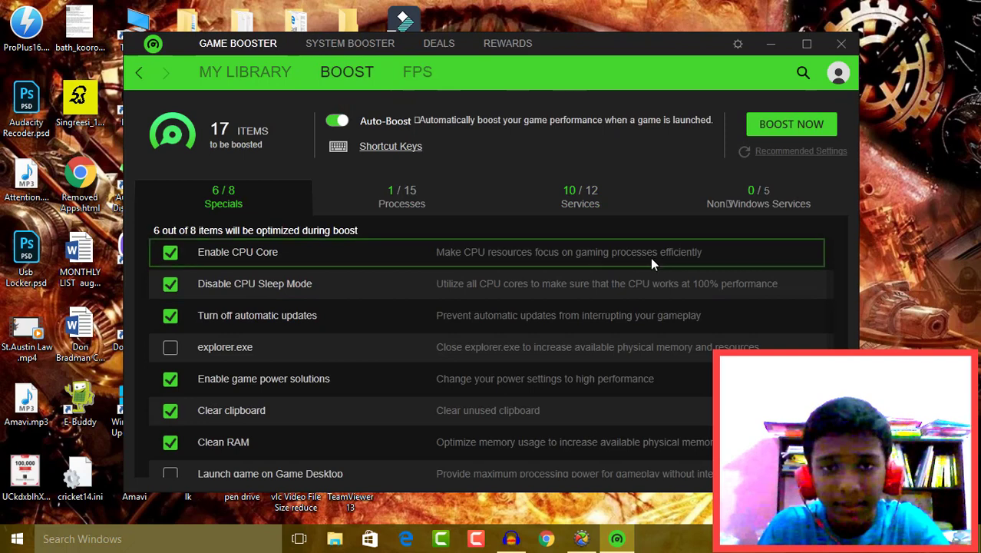
scroll(260, 303, down, 1)
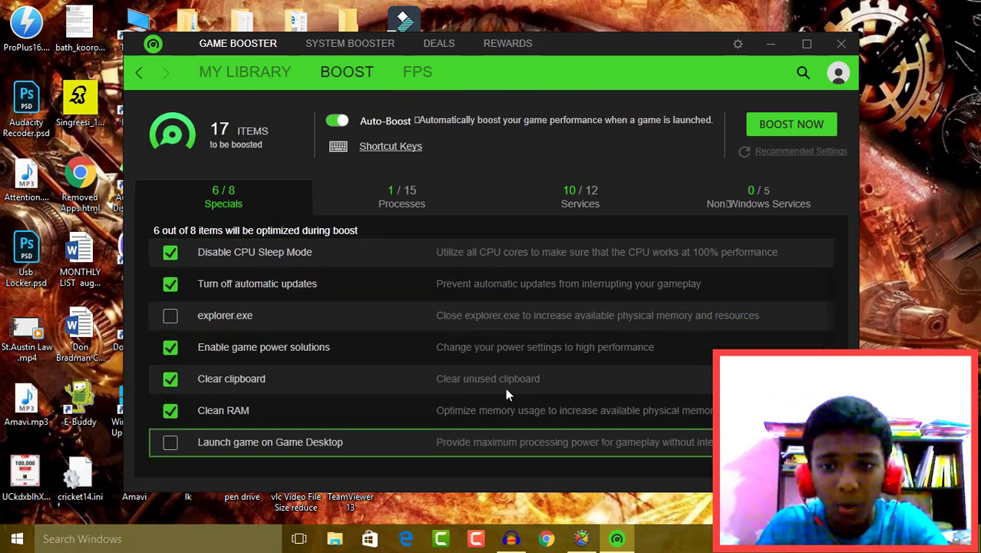
click(402, 197)
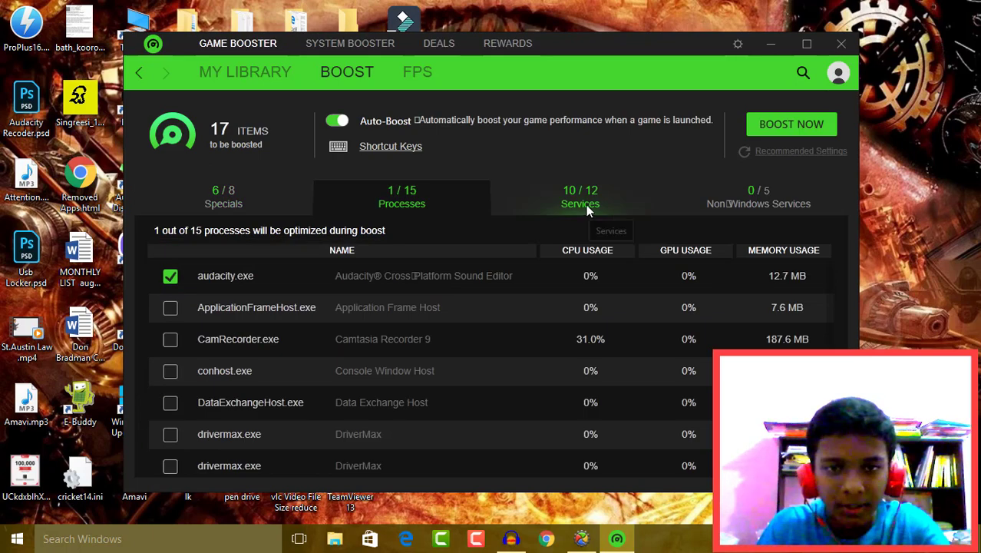
click(588, 205)
click(827, 211)
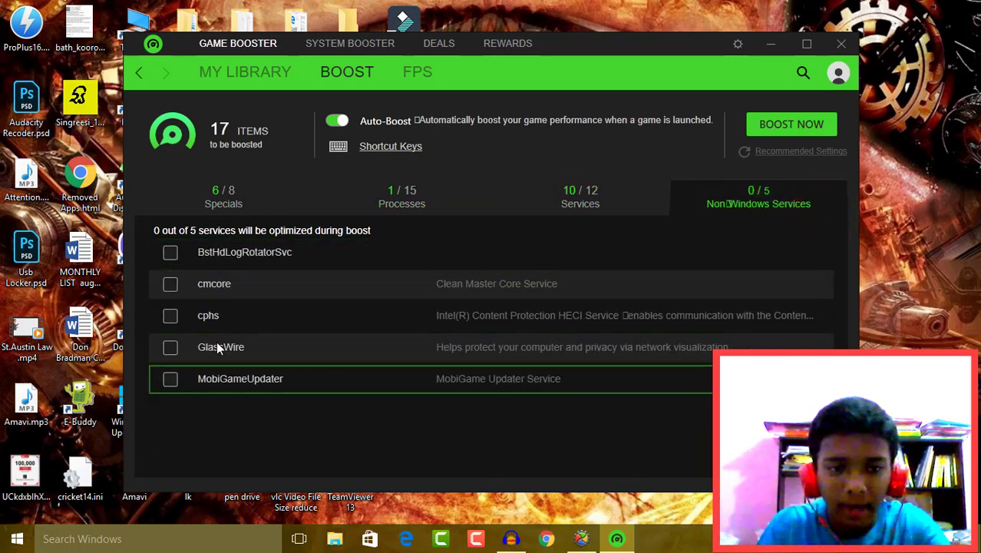
click(169, 379)
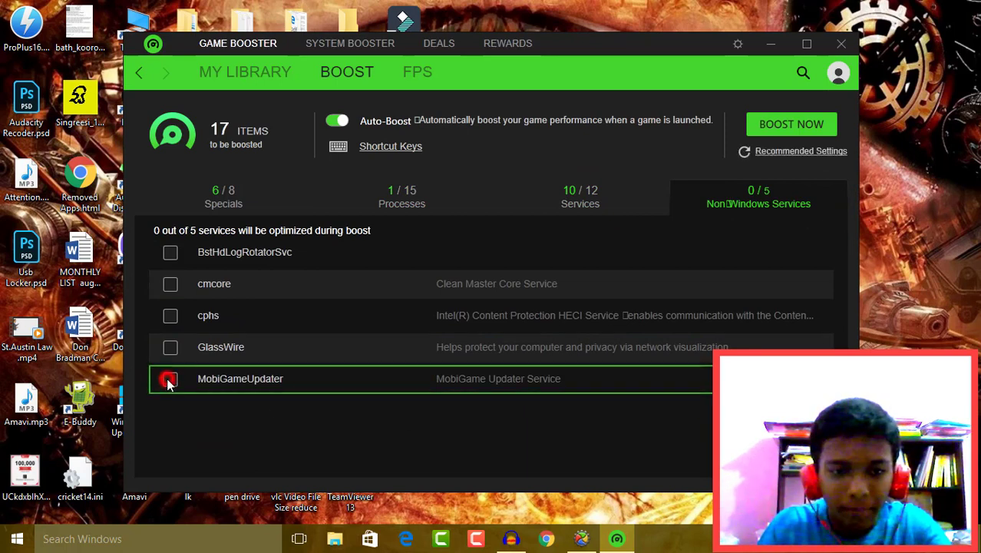
click(172, 349)
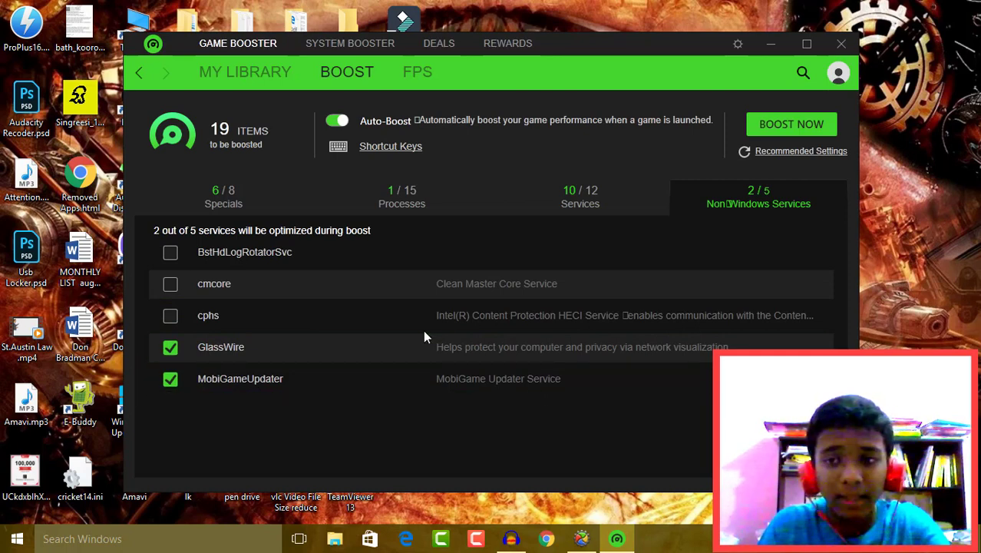
Step: Review the services, processes and specials available for optimization during boost
click(572, 185)
click(436, 194)
scroll(354, 293, down, 5)
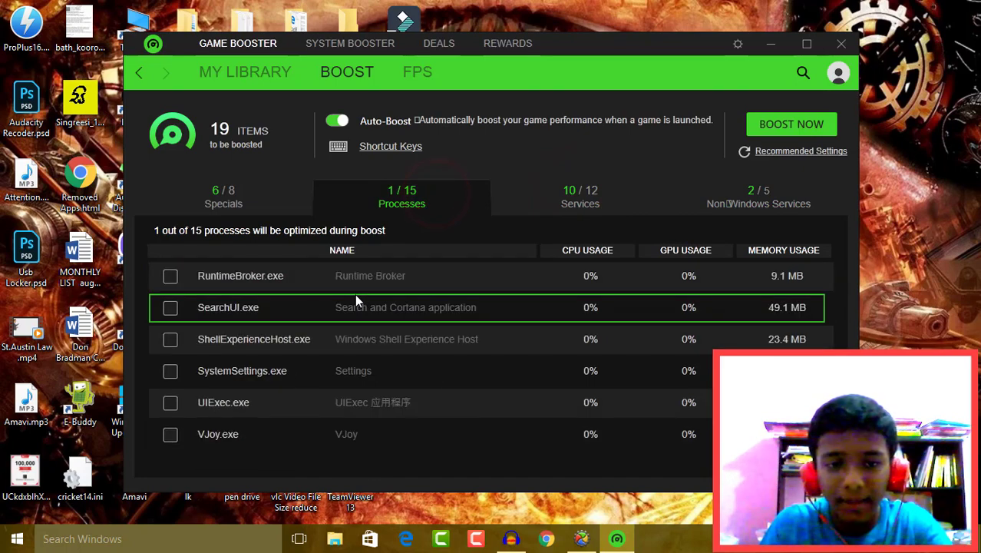
scroll(466, 338, up, 5)
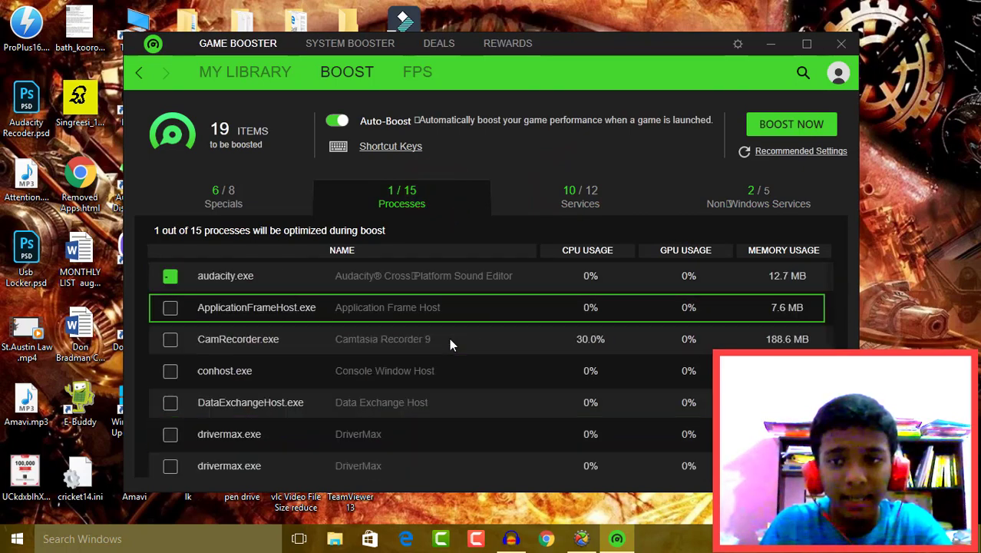
click(254, 198)
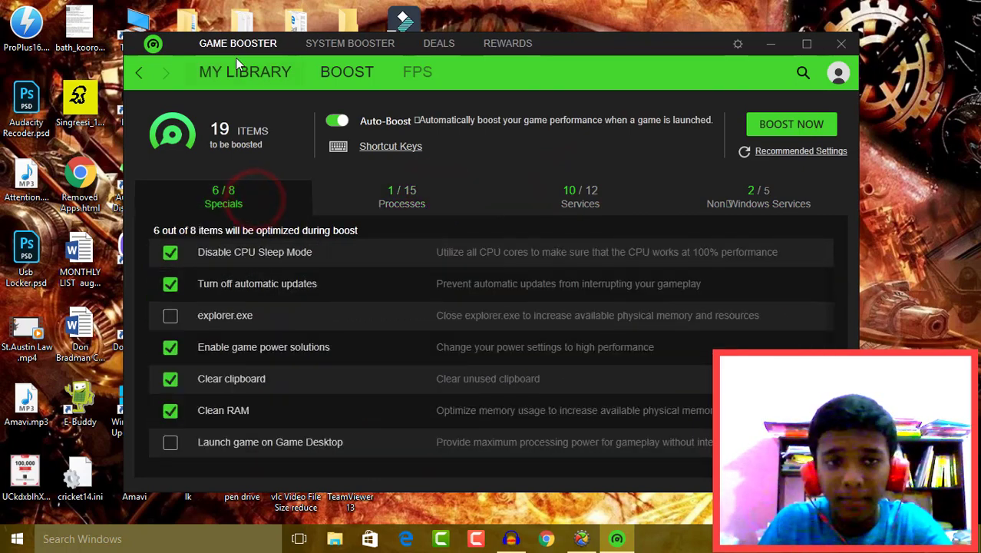
Step: Examine the game details and FPS chart area of Don Bradmen Cricket 14, then return to the library
click(144, 76)
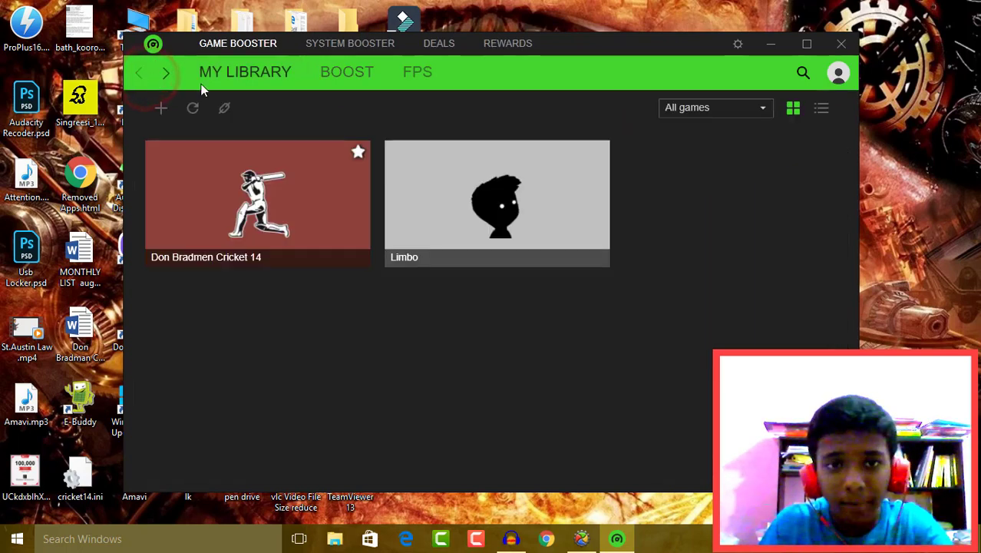
click(318, 214)
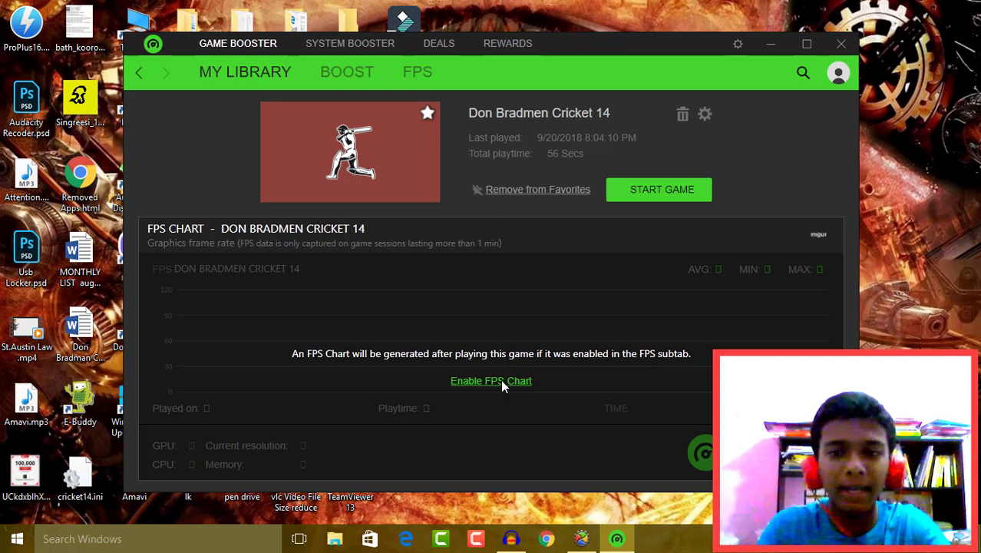
click(139, 71)
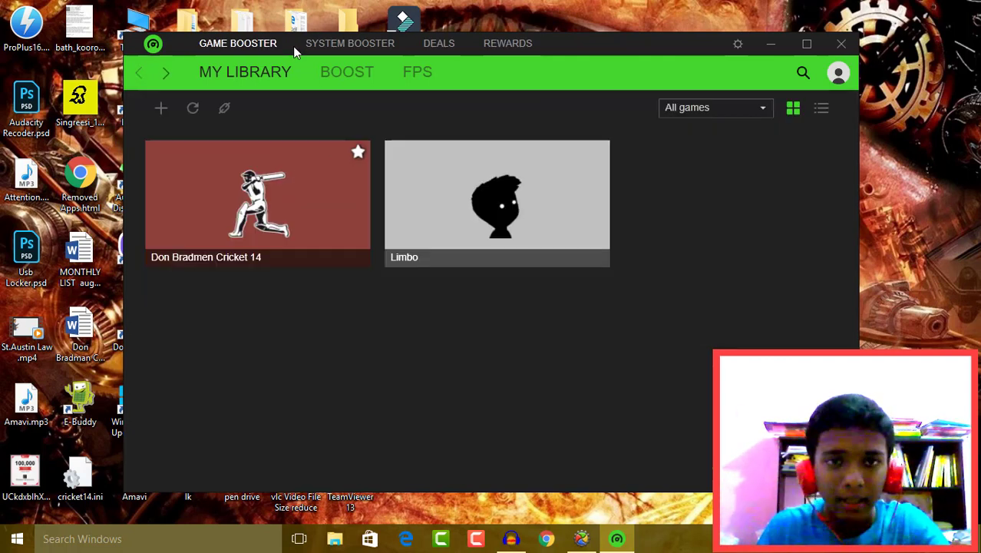
Step: View the System Booster optimization overview and the computer's hardware specifications under My Rig
click(331, 48)
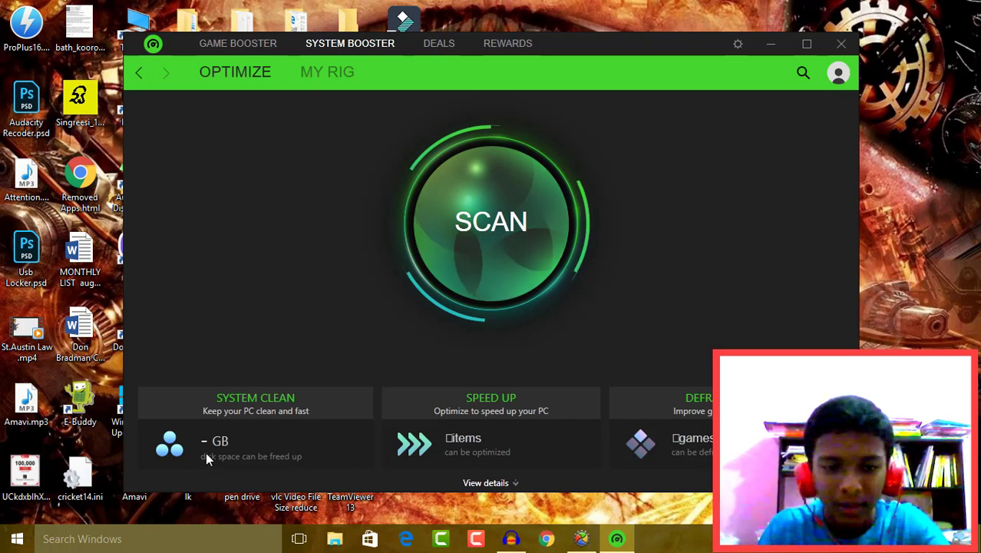
click(347, 78)
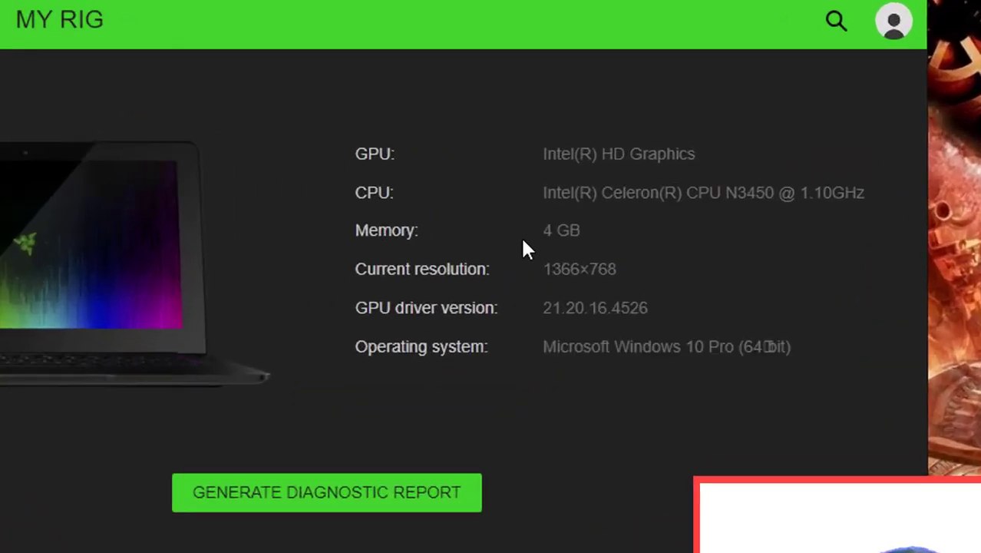